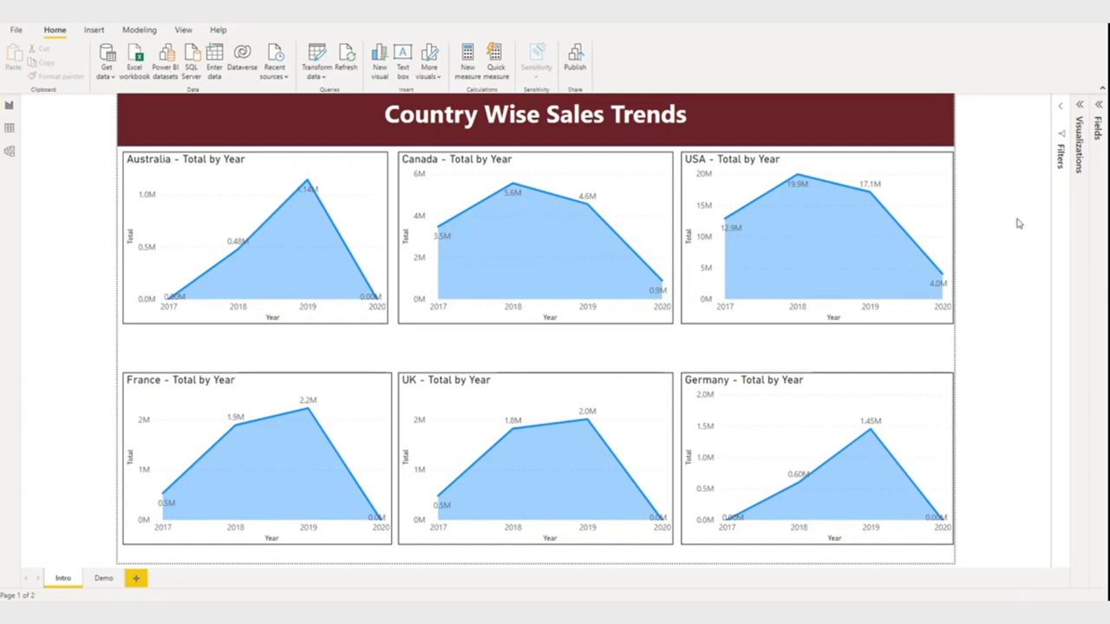
Step: Switch to the empty Demo page titled 'Small Multiples Visual in Power BI'
left_click(103, 578)
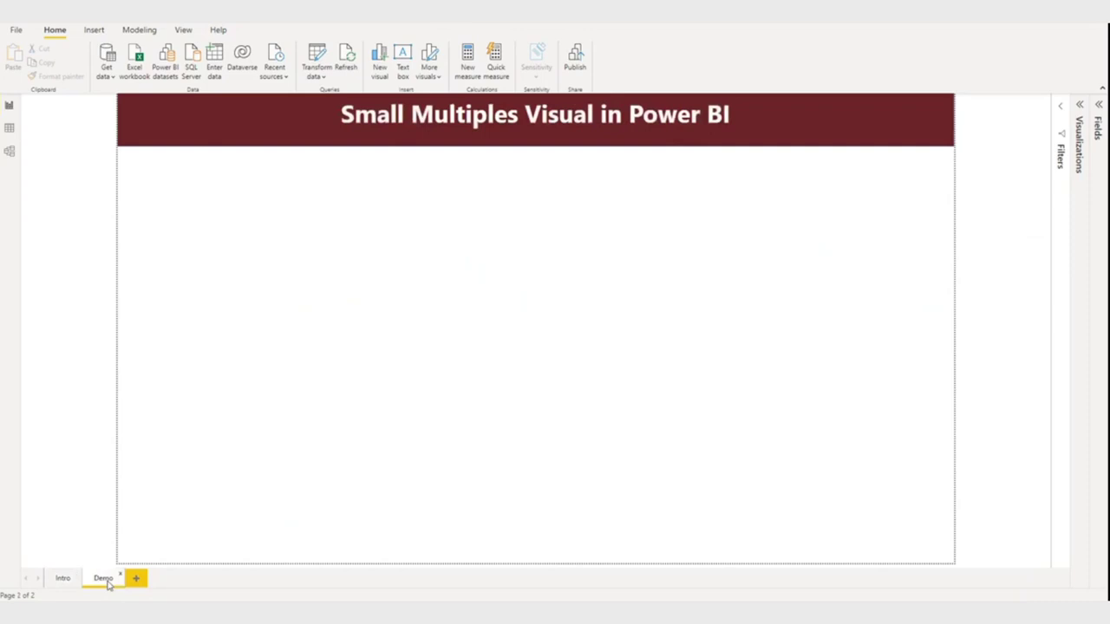
Step: Expand the Visualizations pane and inspect the TrainingSample2 table's 60,919 rows in Data view
left_click(1080, 105)
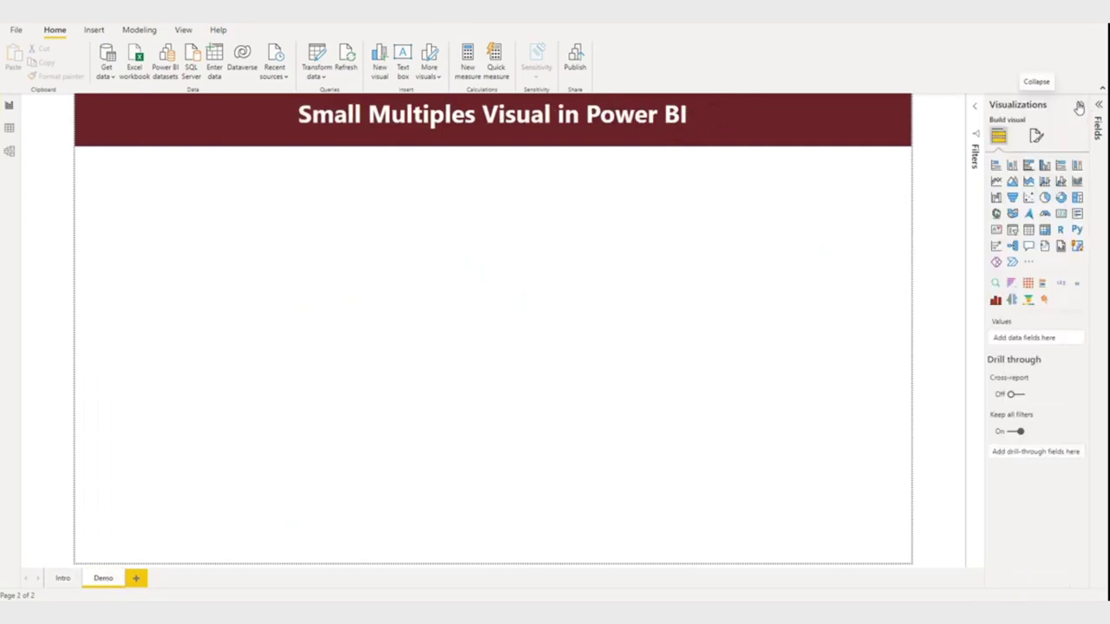
left_click(10, 129)
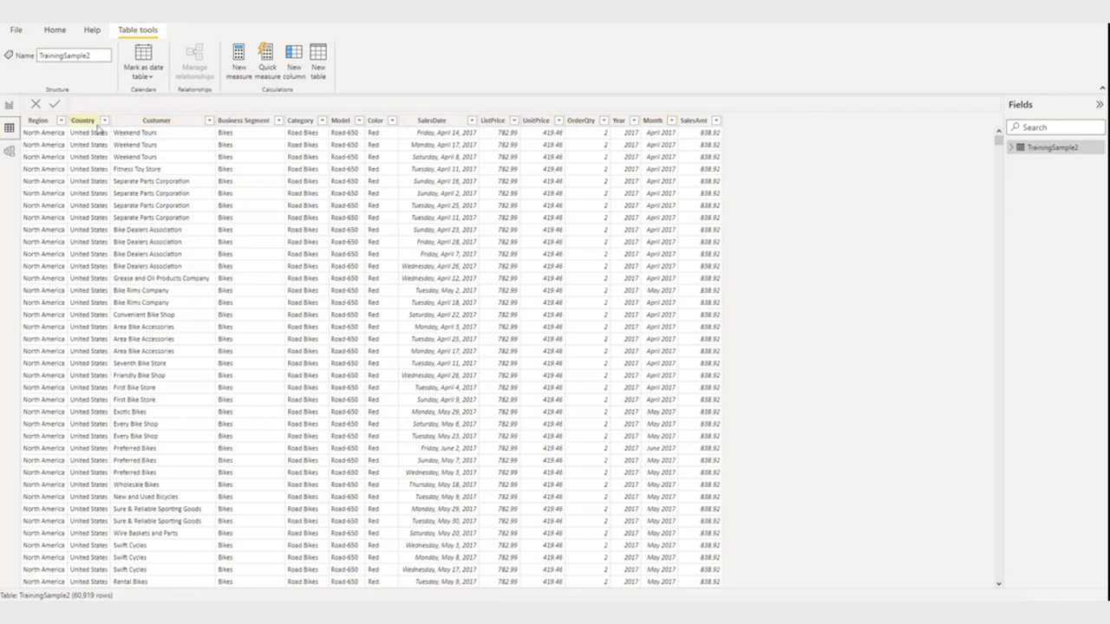
left_click(8, 106)
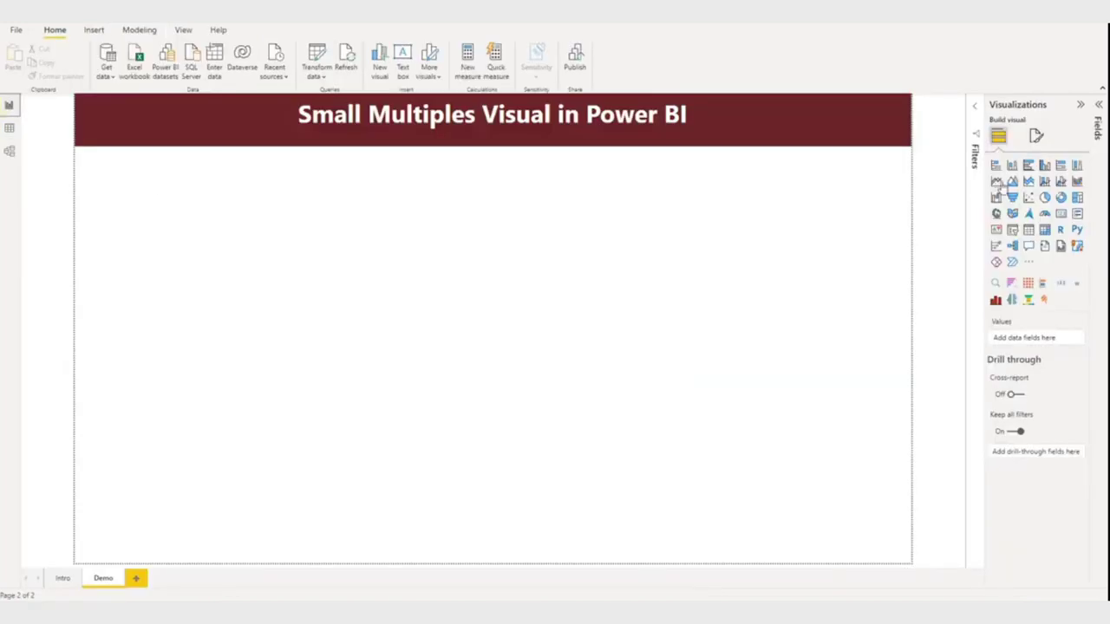
Step: Build an enlarged top-left line chart of Total by Month hierarchy, showing years 2017–2020
left_click(996, 182)
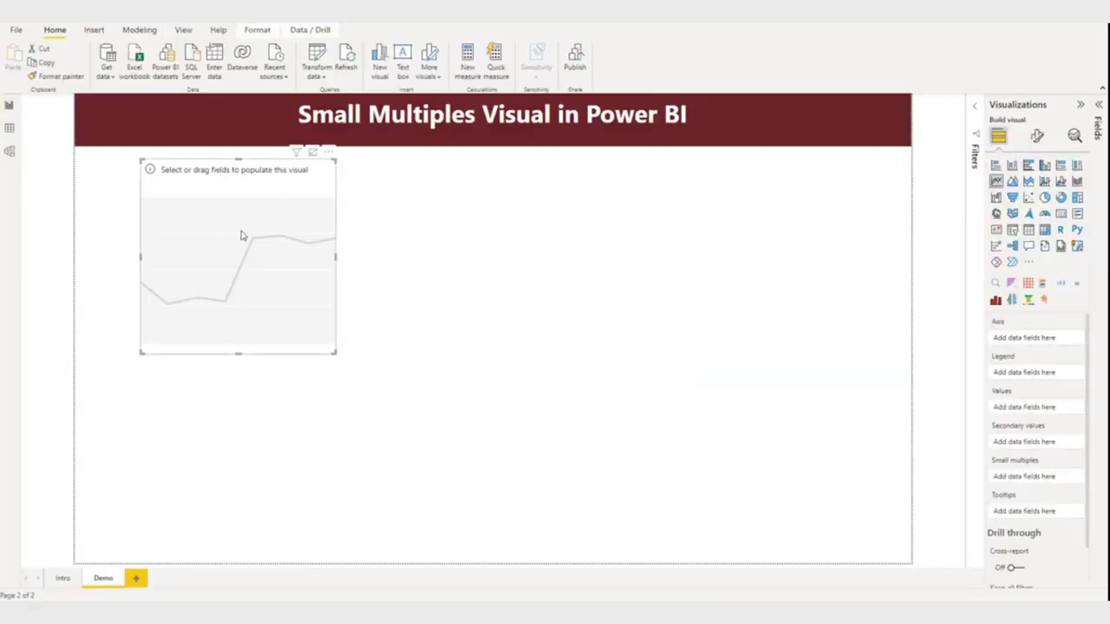
left_click_drag(243, 233, 200, 227)
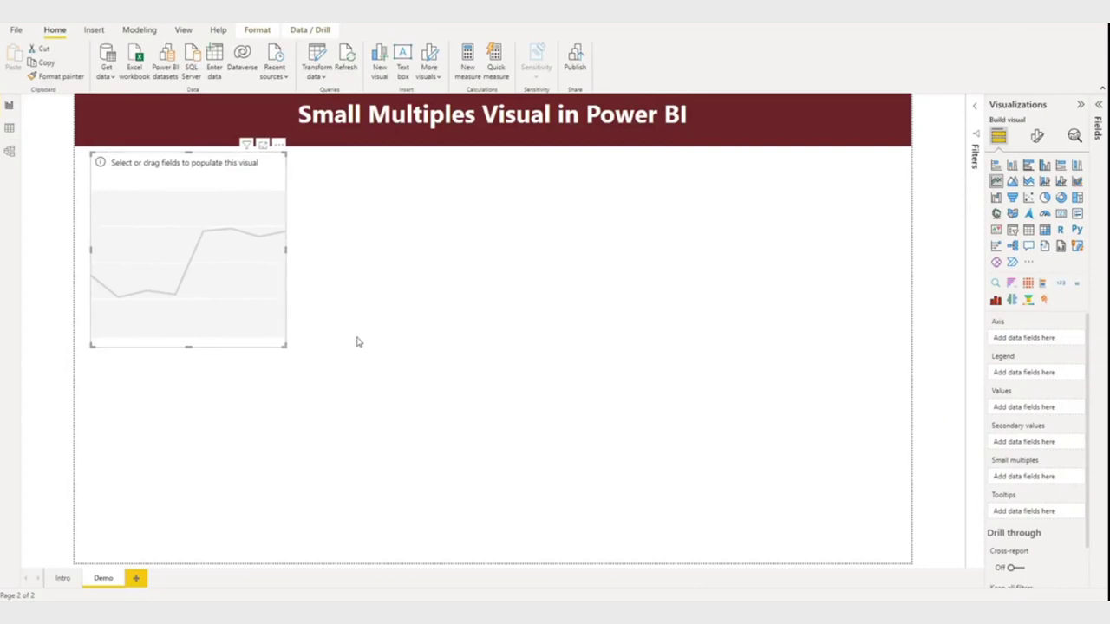
left_click(1098, 111)
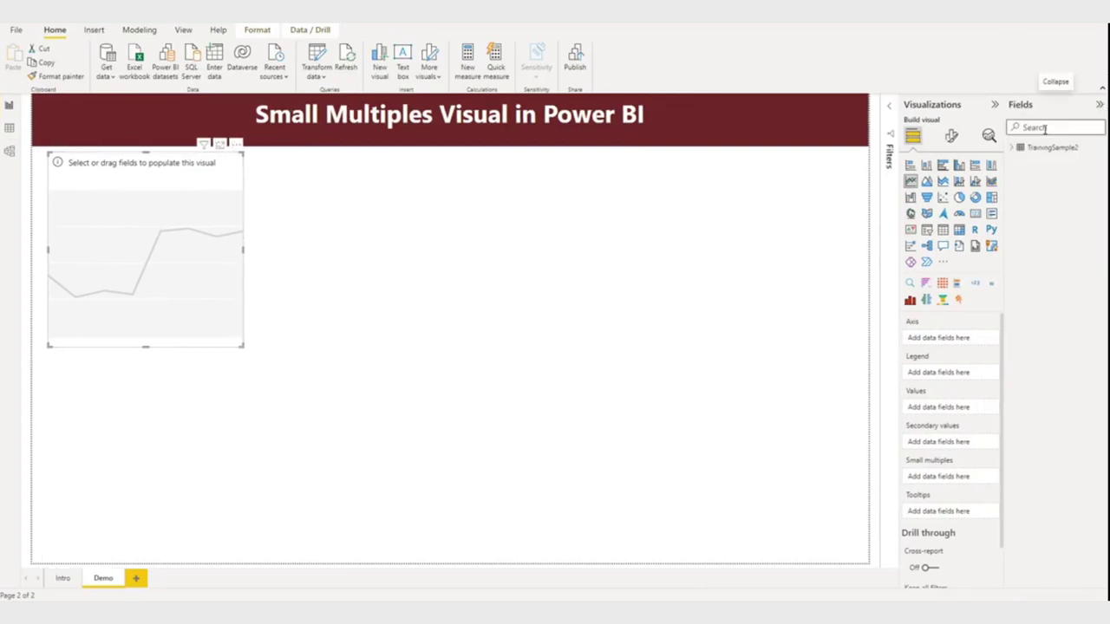
left_click(1016, 149)
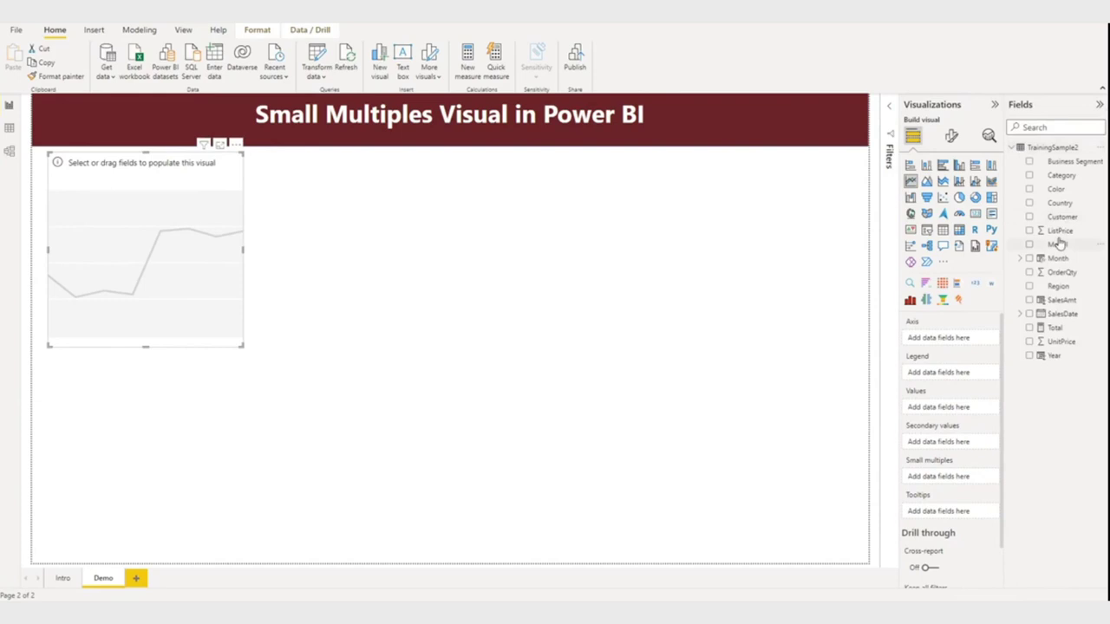
left_click_drag(1057, 258, 961, 340)
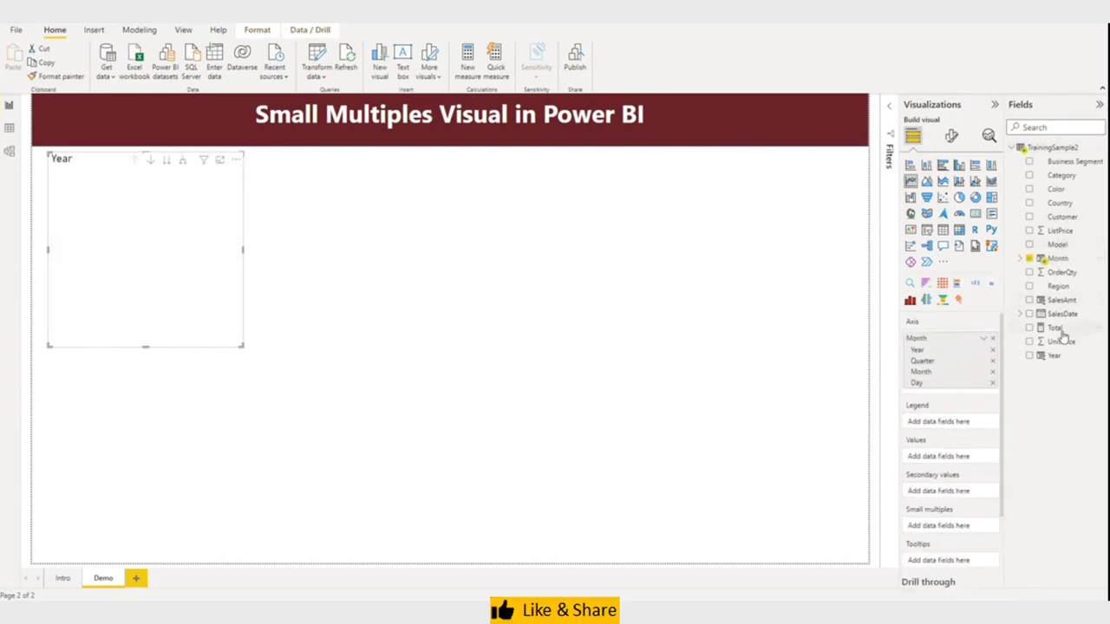
left_click_drag(1056, 329, 952, 465)
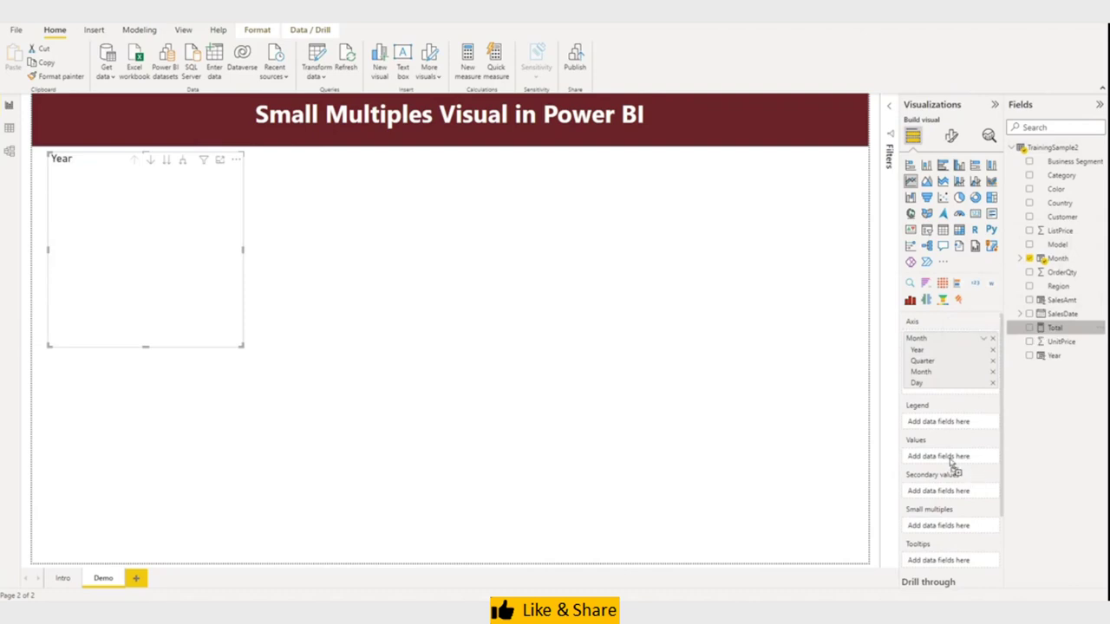
scroll(975, 509, "down", 2)
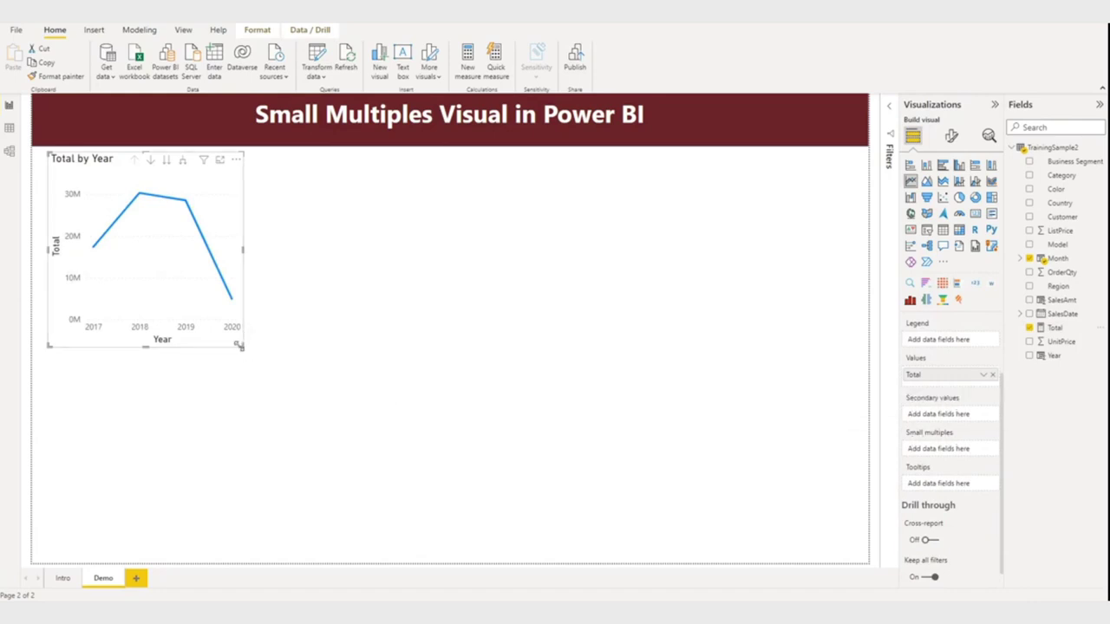
left_click_drag(238, 345, 414, 390)
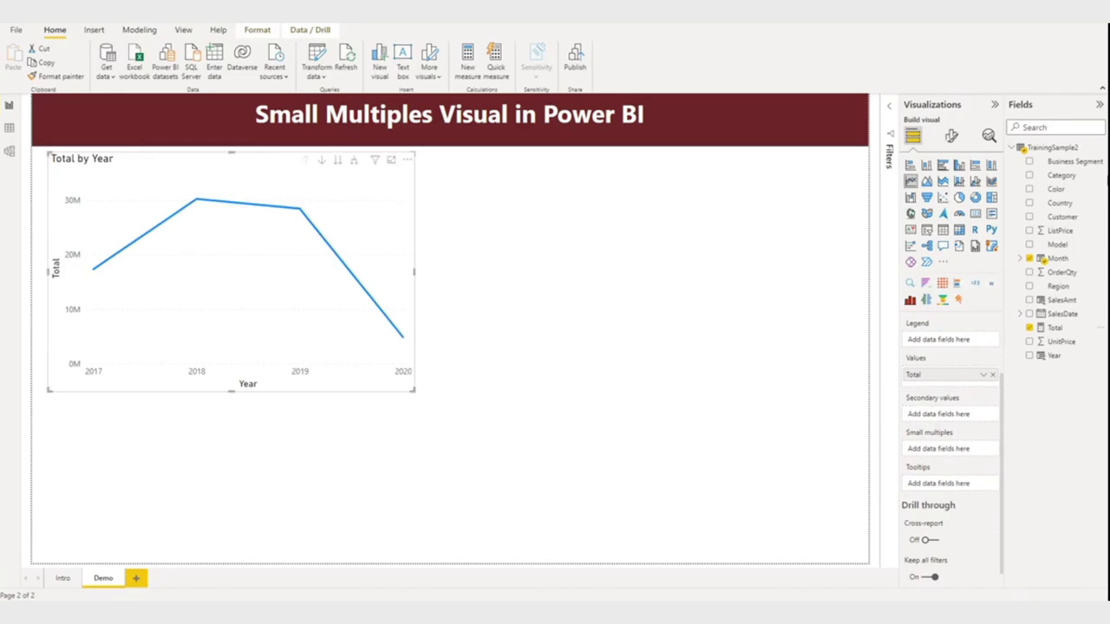
Step: Add Country as small multiples, enlarge the chart, and compare it with the Intro page
left_click(1063, 219)
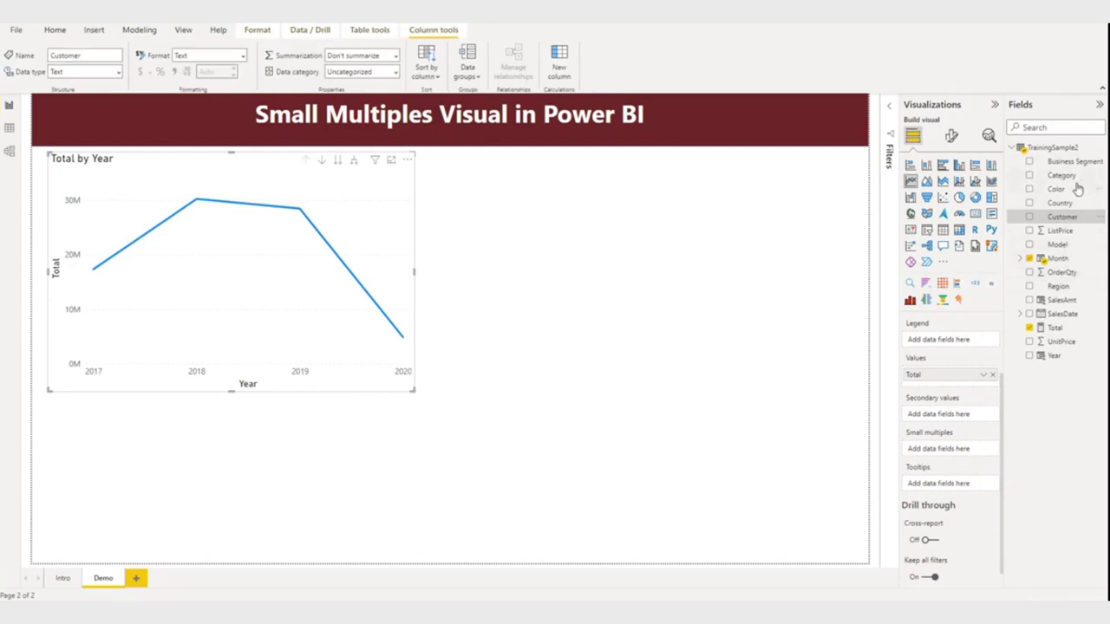
left_click_drag(1060, 205, 946, 448)
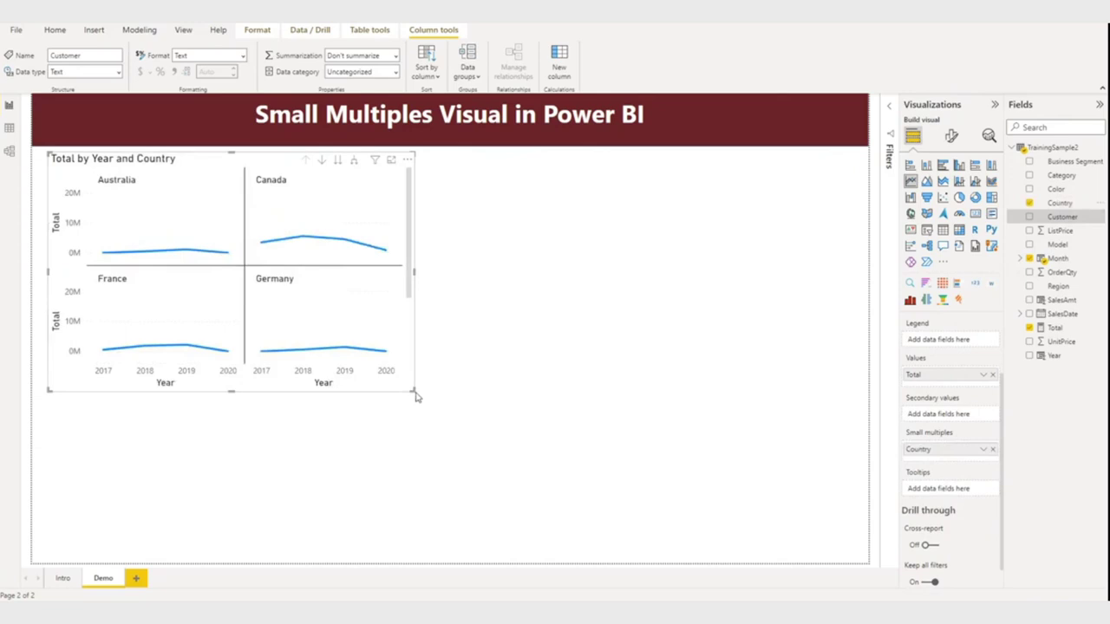
mouse_move(414, 389)
left_mouse_down()
mouse_move(811, 534)
mouse_move(862, 525)
left_mouse_up()
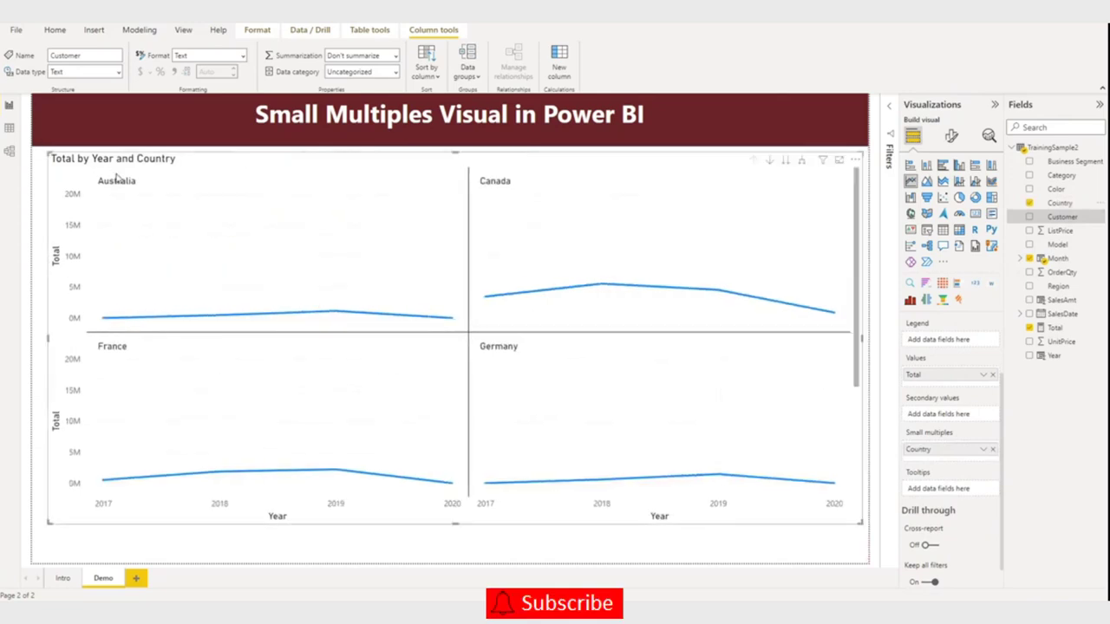
scroll(379, 441, "down", 2)
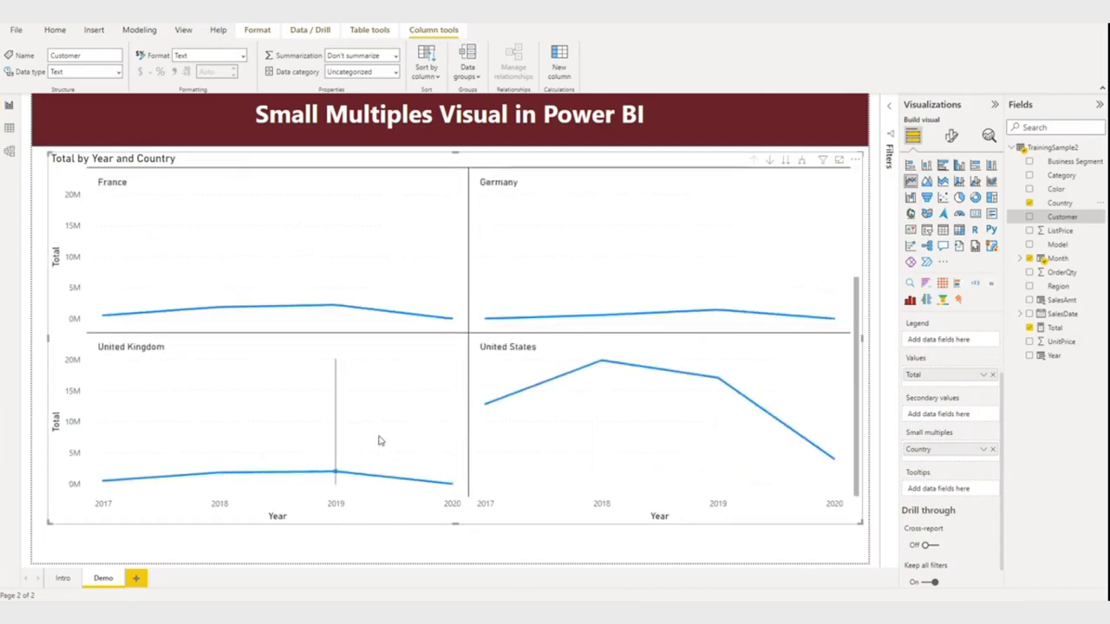
scroll(539, 450, "up", 2)
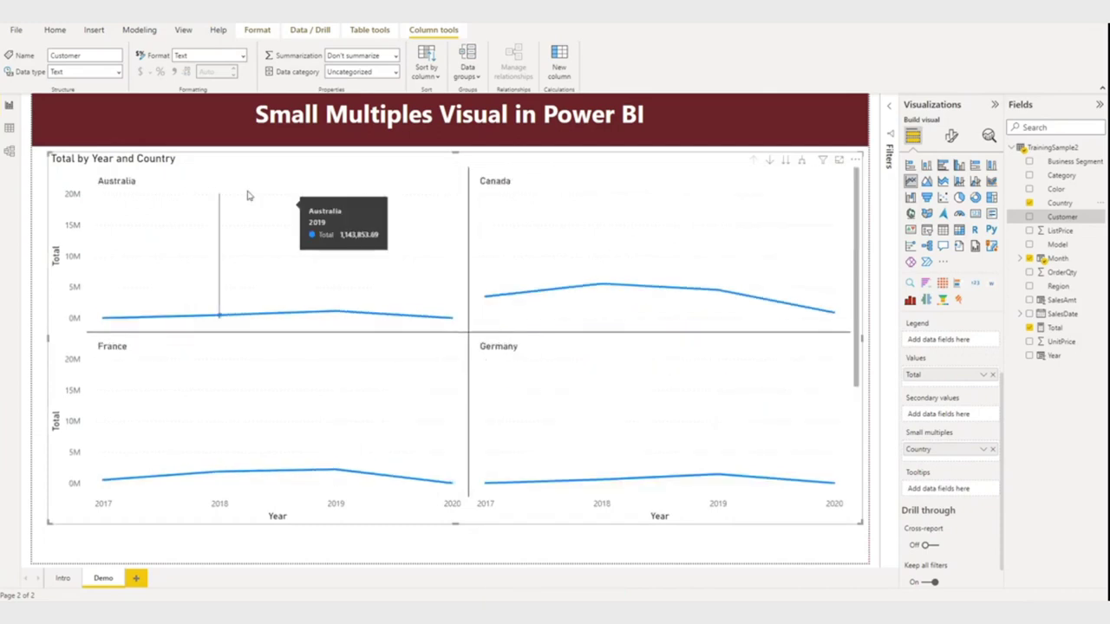
left_click(61, 578)
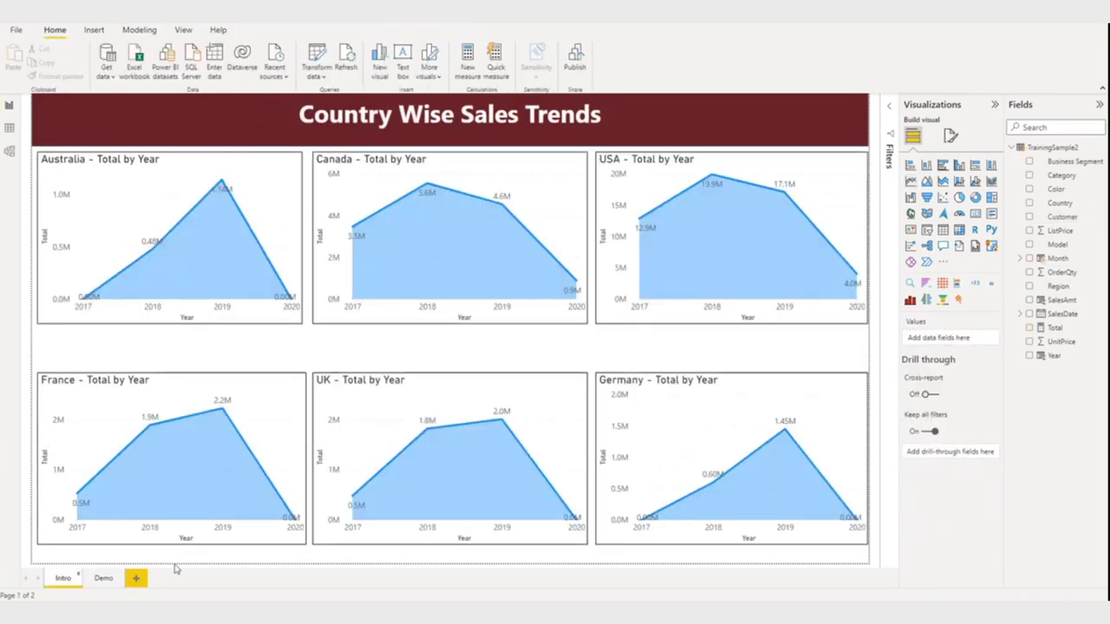
left_click(101, 581)
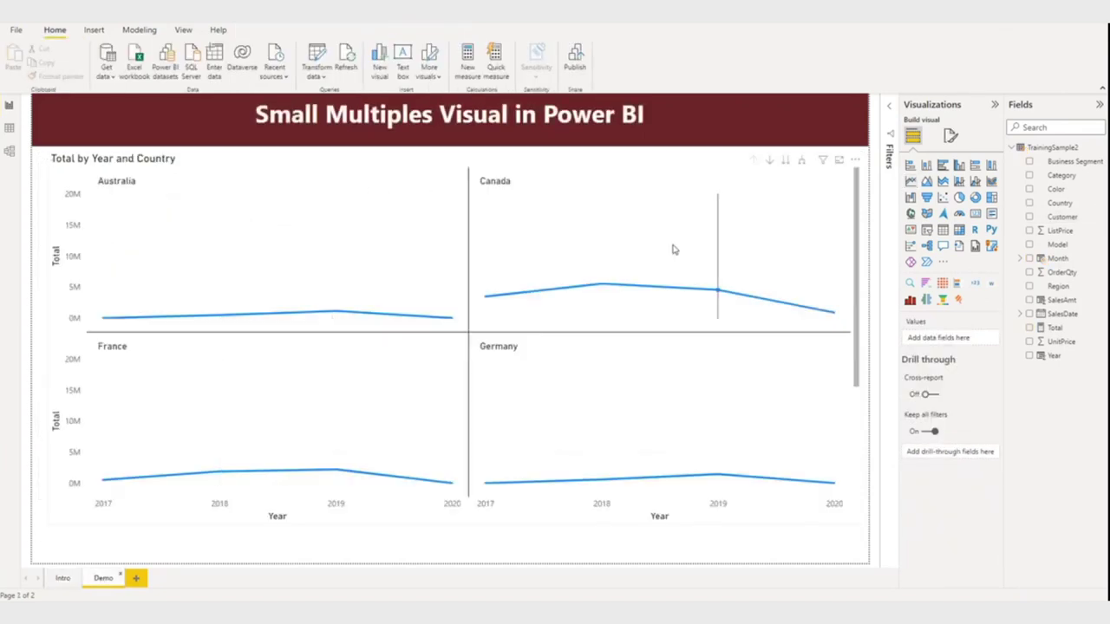
Step: Turn on data labels for the small-multiples chart, showing values like Canada's 5.6M
scroll(684, 328, "down", 3)
scroll(683, 328, "up", 3)
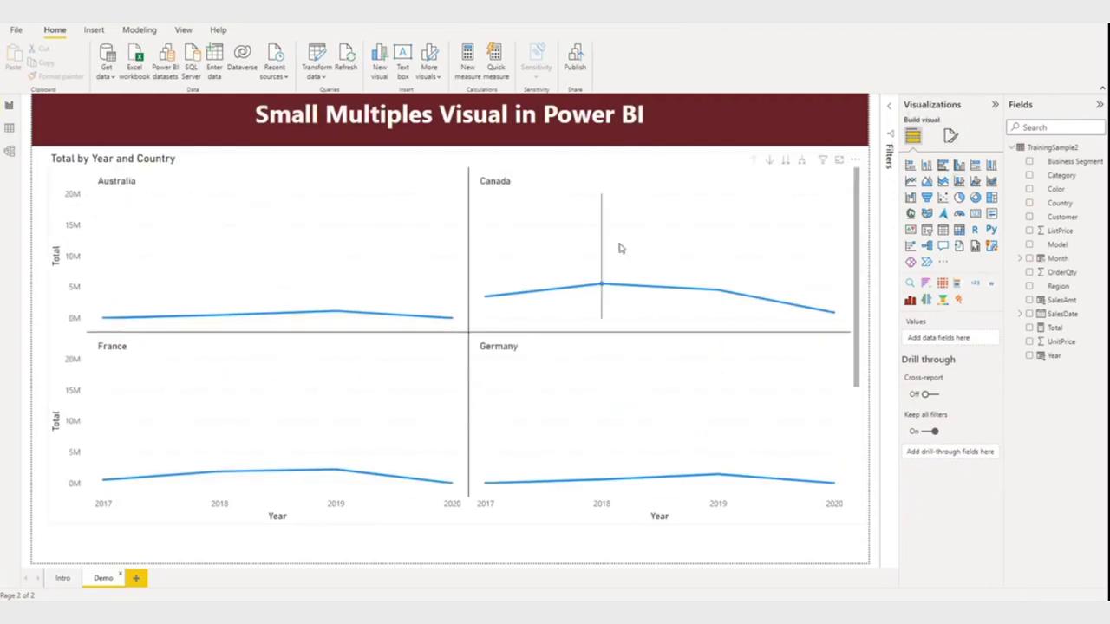
left_click(674, 226)
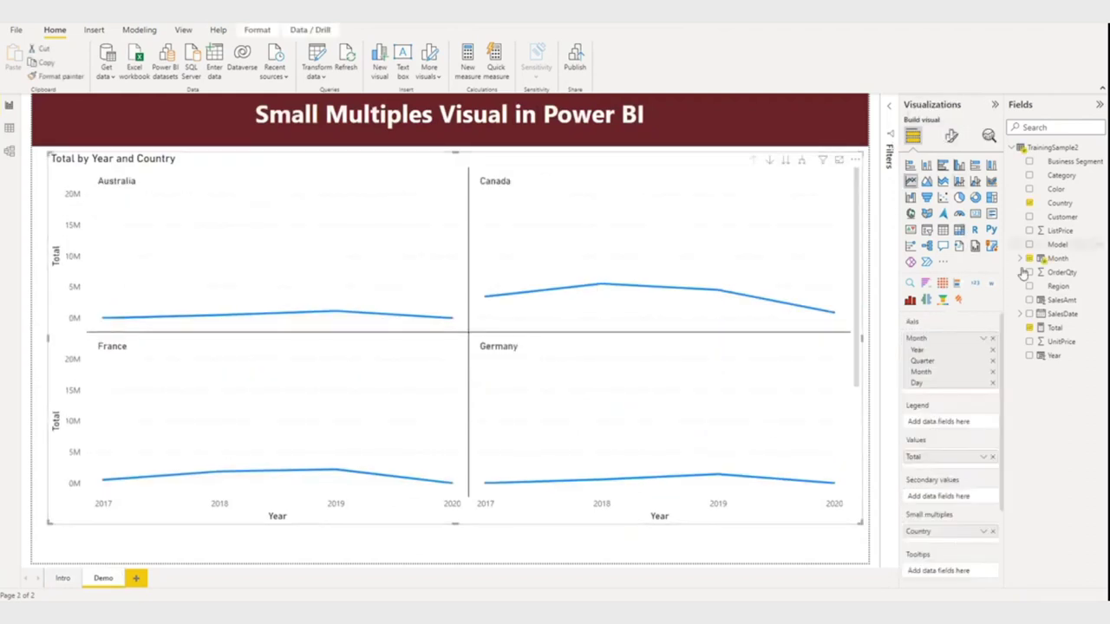
left_click(952, 136)
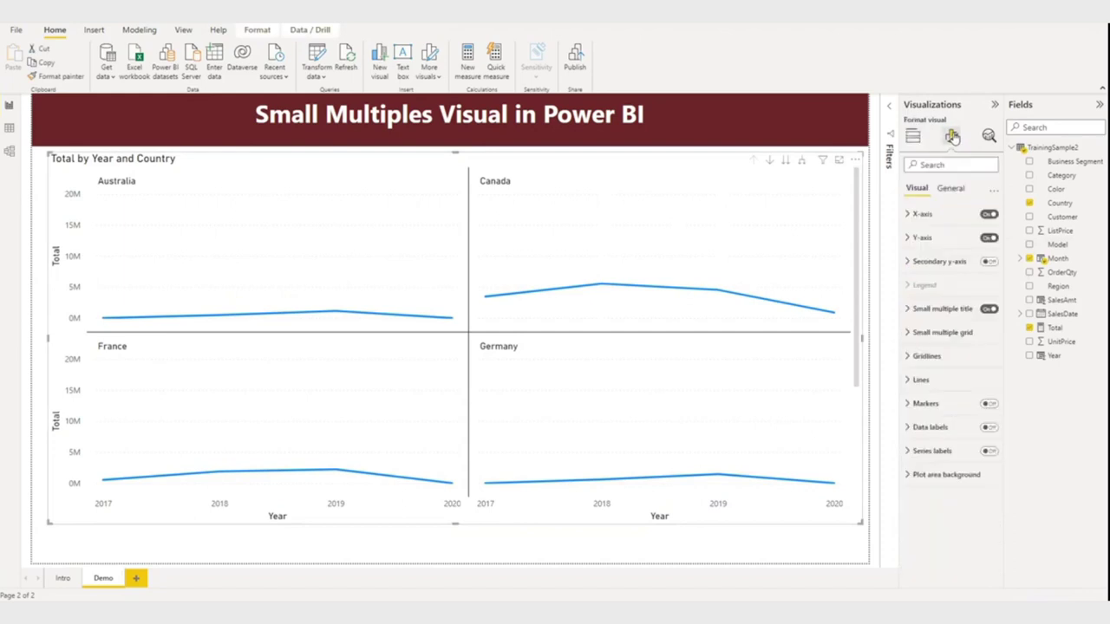
left_click(988, 428)
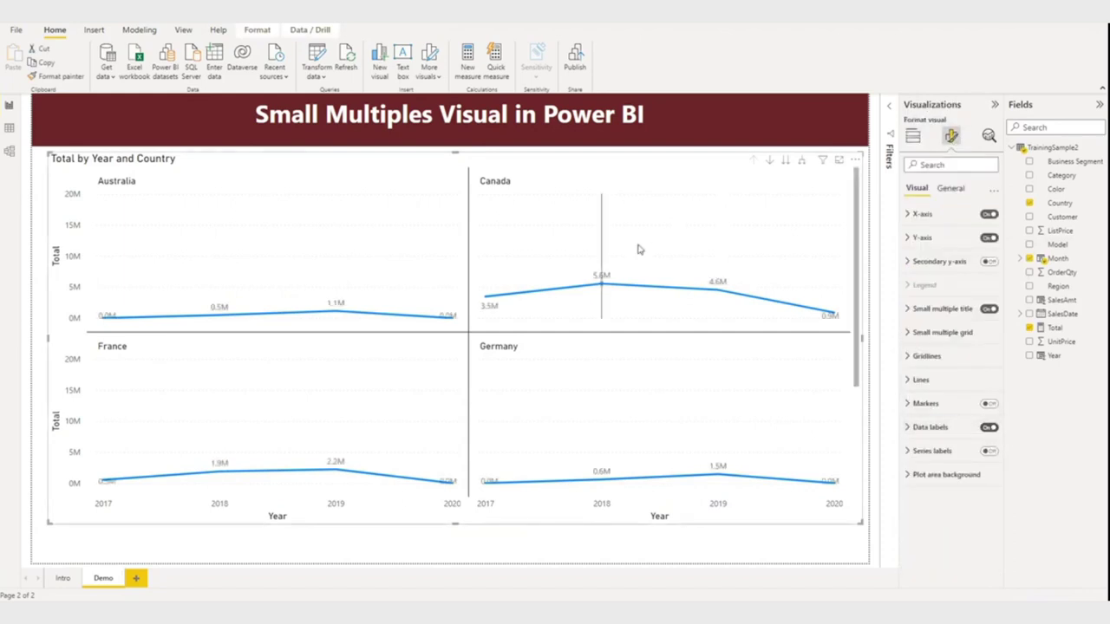
scroll(646, 260, "down", 2)
scroll(661, 349, "up", 2)
scroll(661, 349, "down", 2)
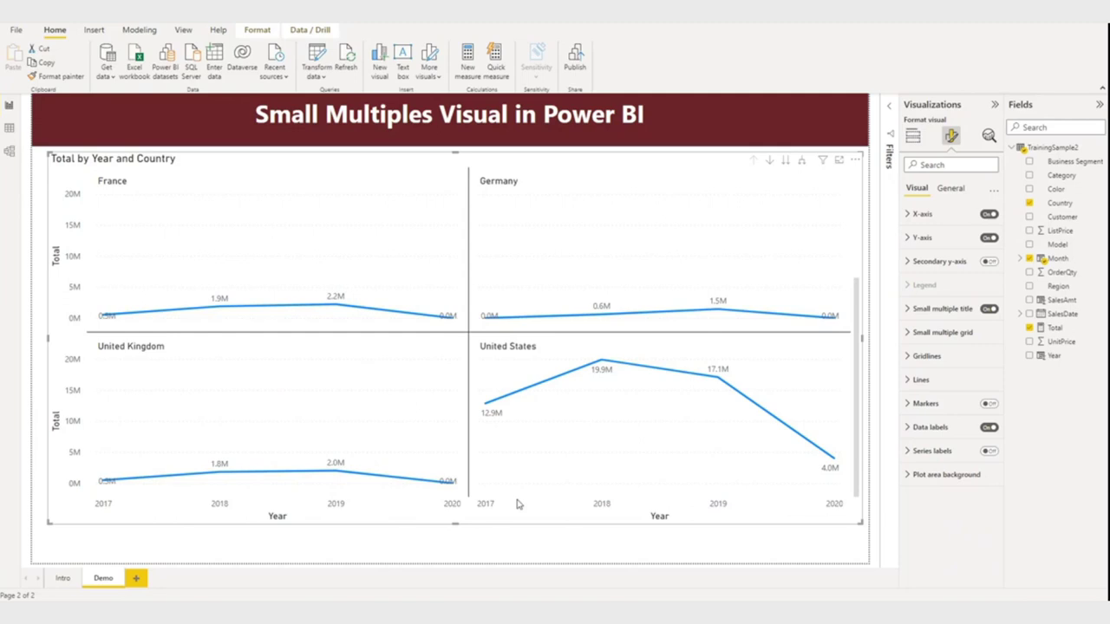
scroll(486, 473, "up", 2)
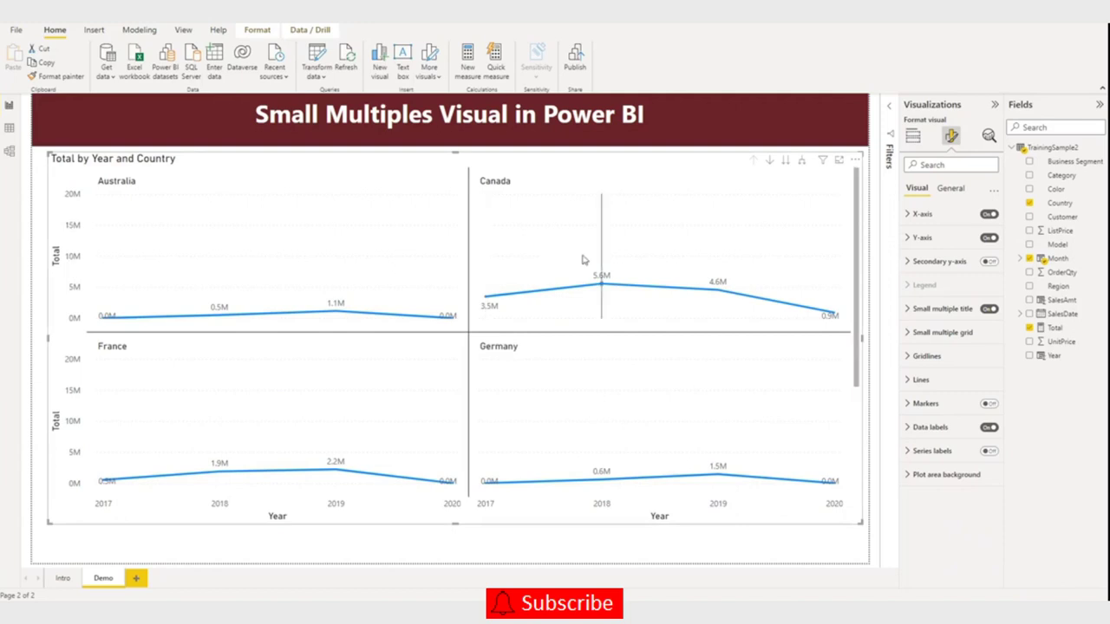
Step: Drill the chart down to Quarter, then Month, and back up to Quarter level
left_click(786, 163)
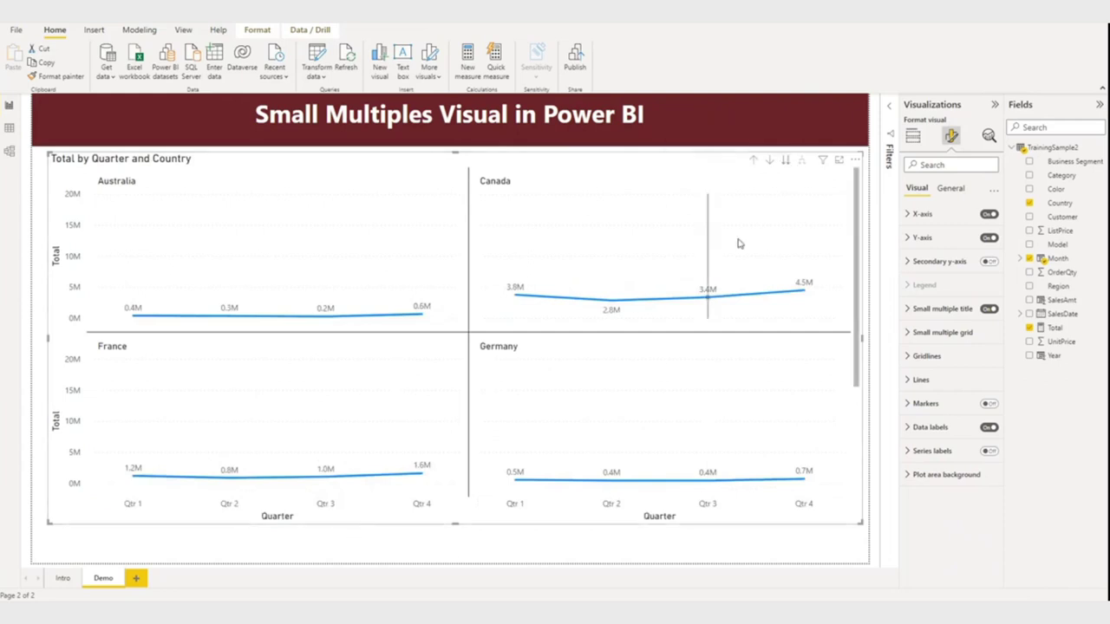
left_click(786, 163)
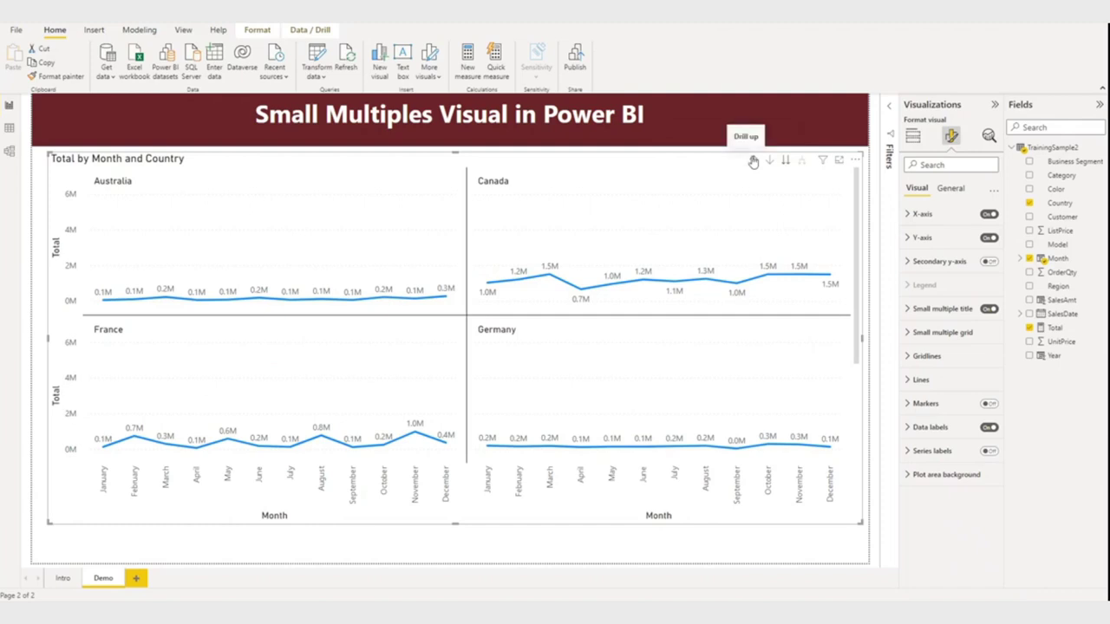
left_click(754, 162)
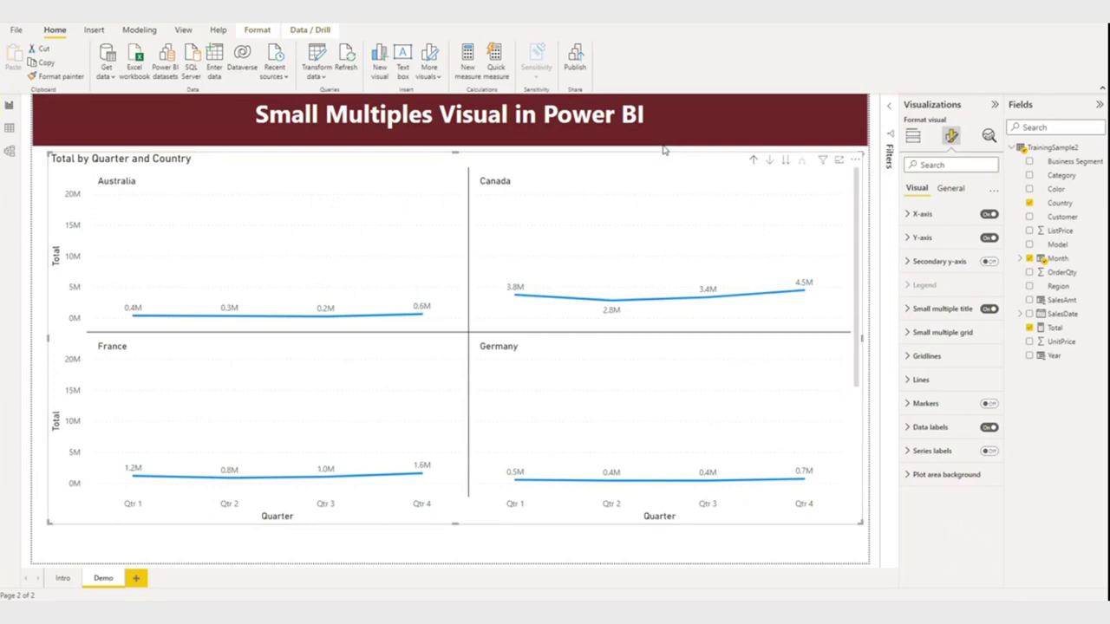
mouse_move(708, 479)
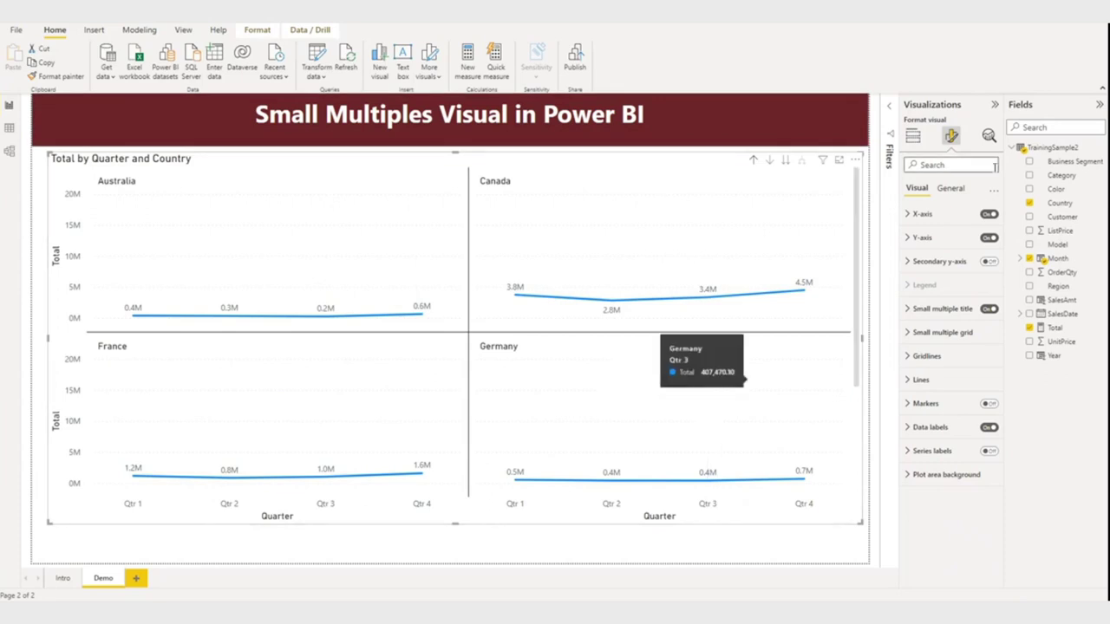
left_click(915, 137)
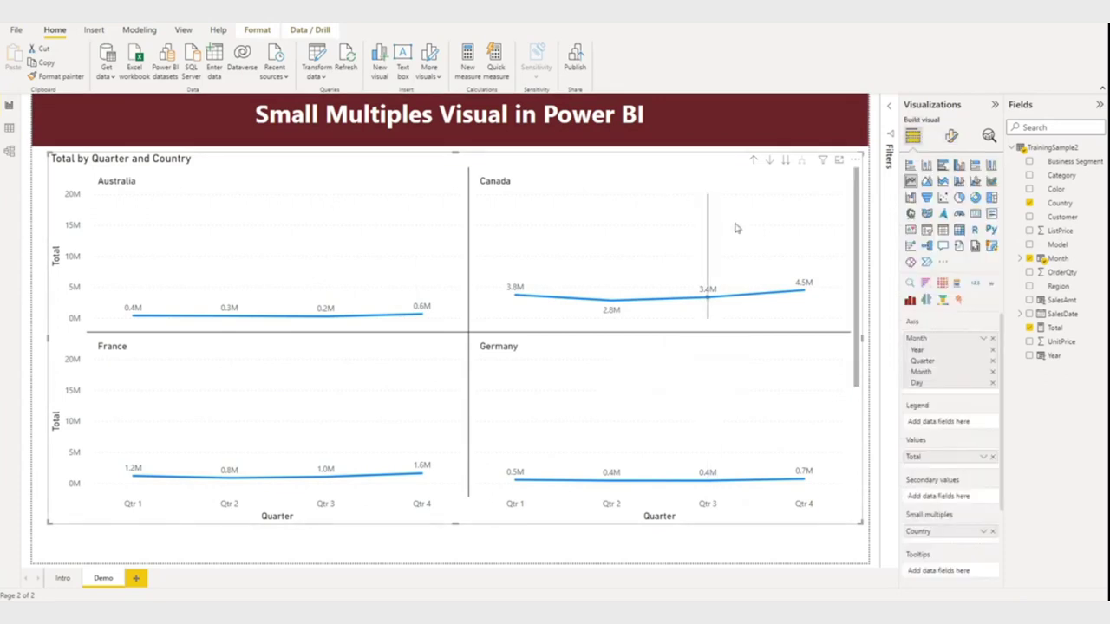
Step: Change the country small multiples to area charts, after briefly trying clustered columns
left_click(927, 180)
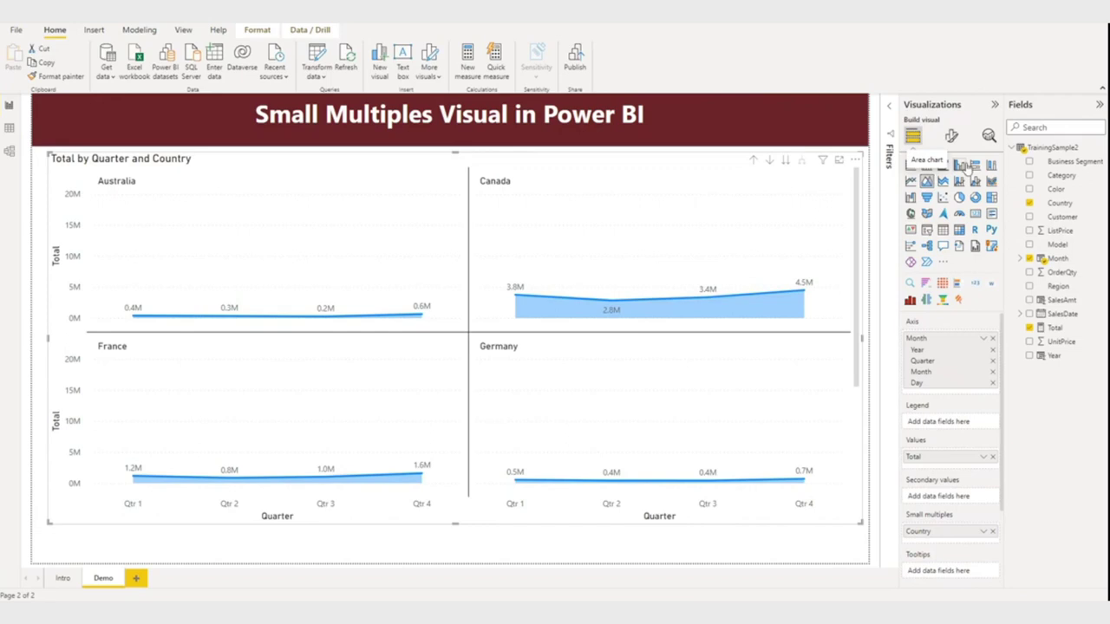
left_click(960, 165)
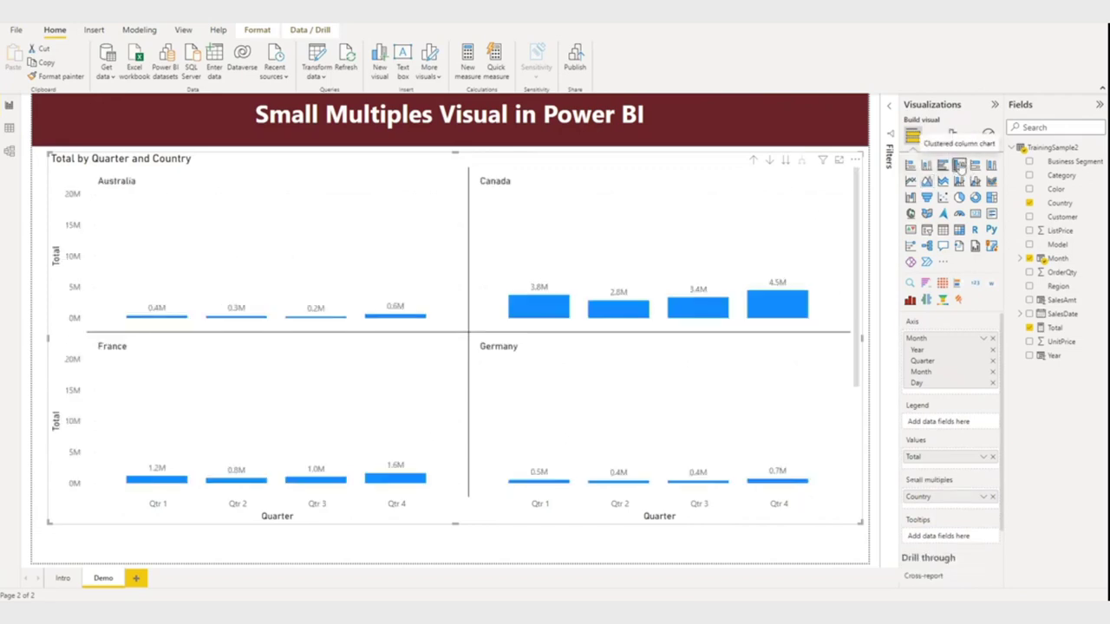
left_click(927, 180)
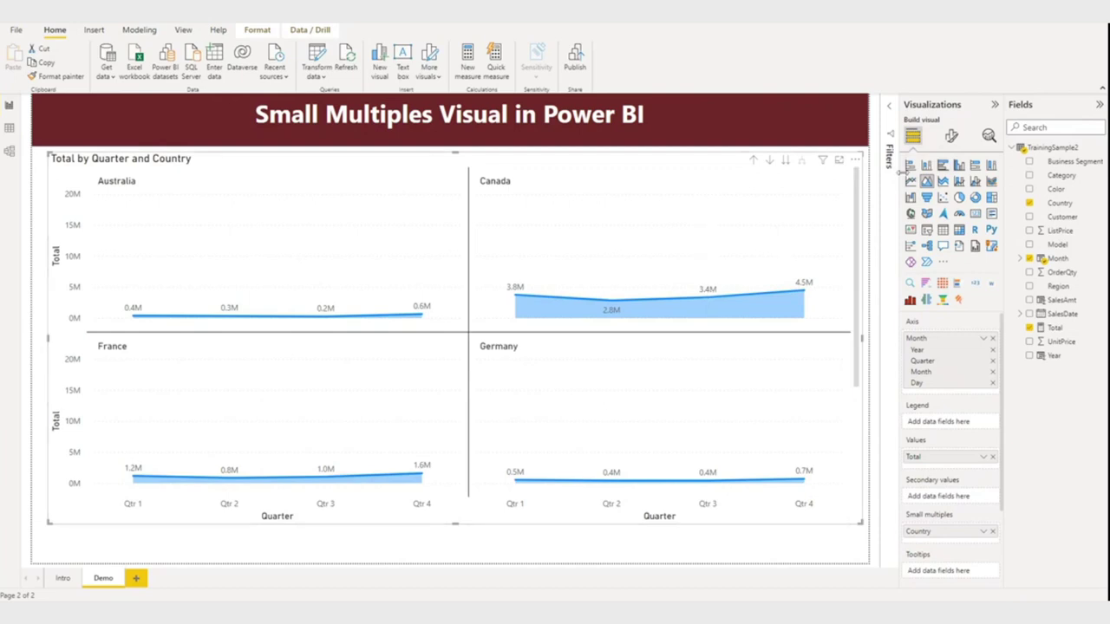
left_click(952, 137)
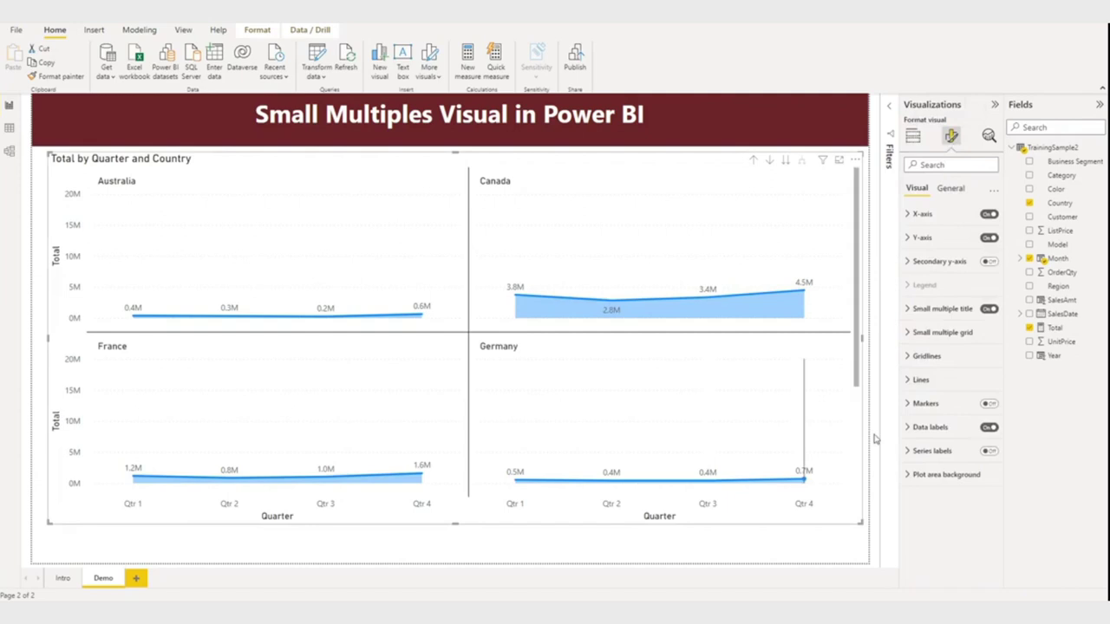
Step: Set the small multiple grid to 3 columns and 2 rows, after briefly trying 3 rows
left_click(908, 333)
scroll(968, 415, "down", 1)
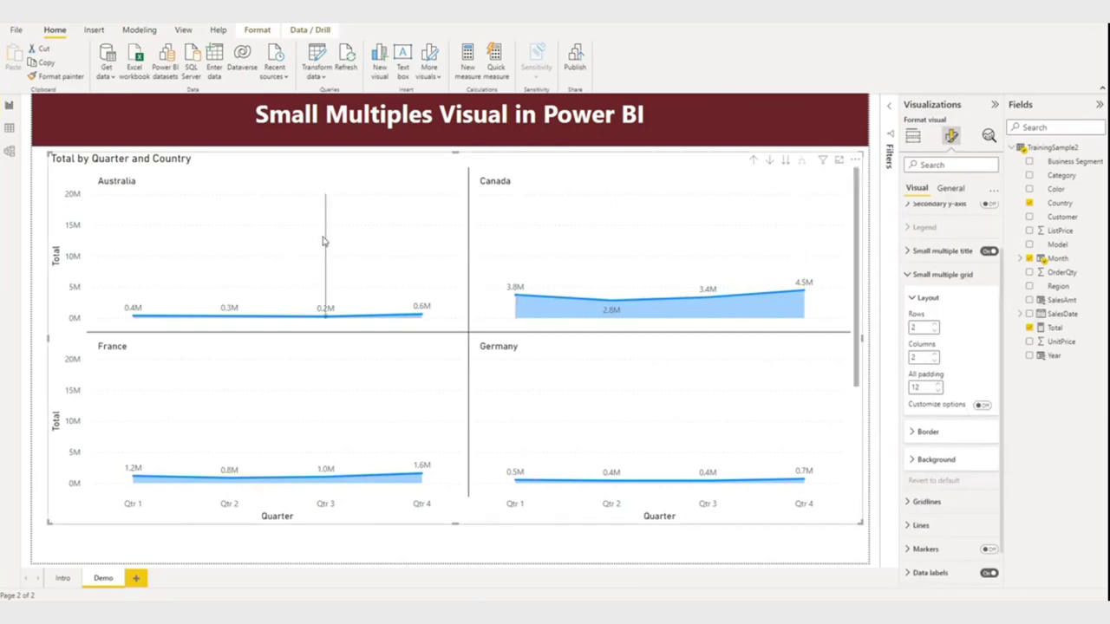
scroll(612, 451, "down", 2)
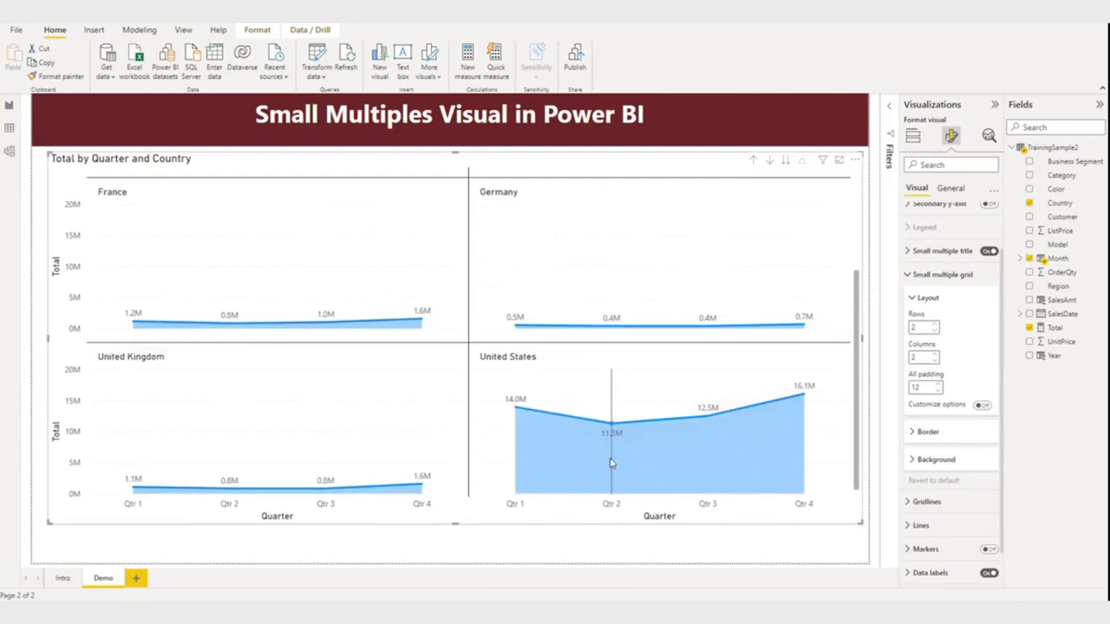
scroll(612, 459, "up", 2)
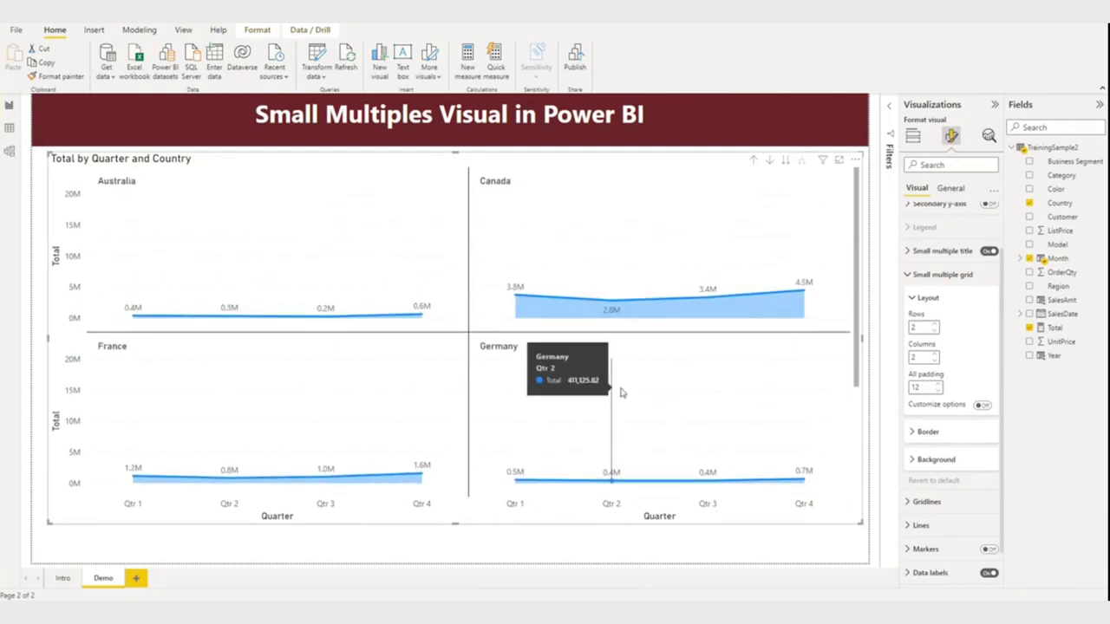
double_click(921, 356)
type("3")
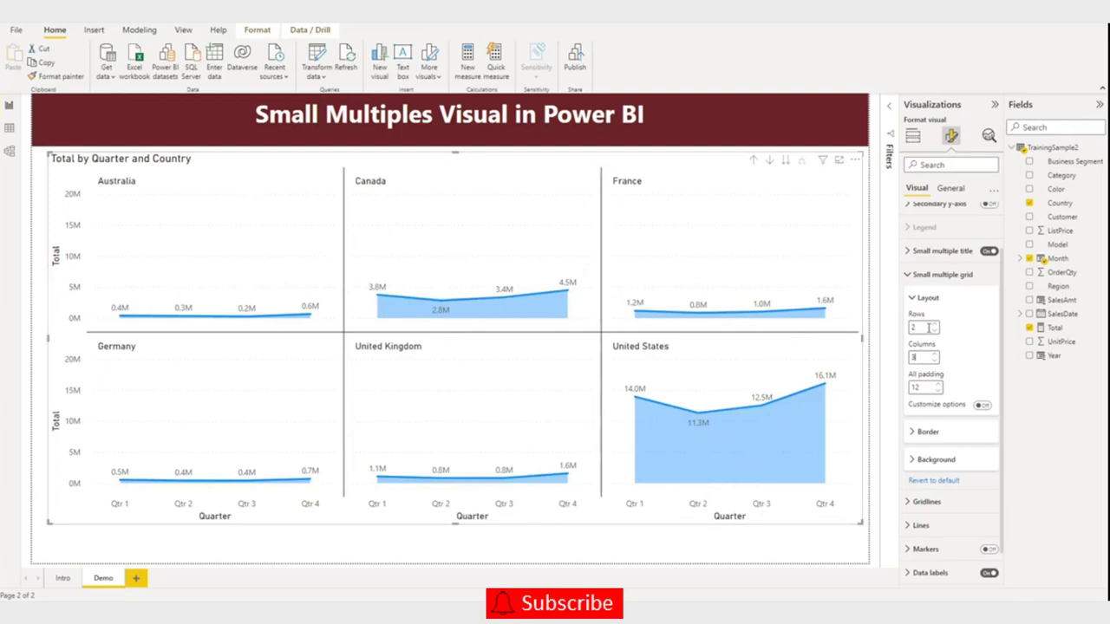
left_click_drag(921, 327, 855, 326)
type("3")
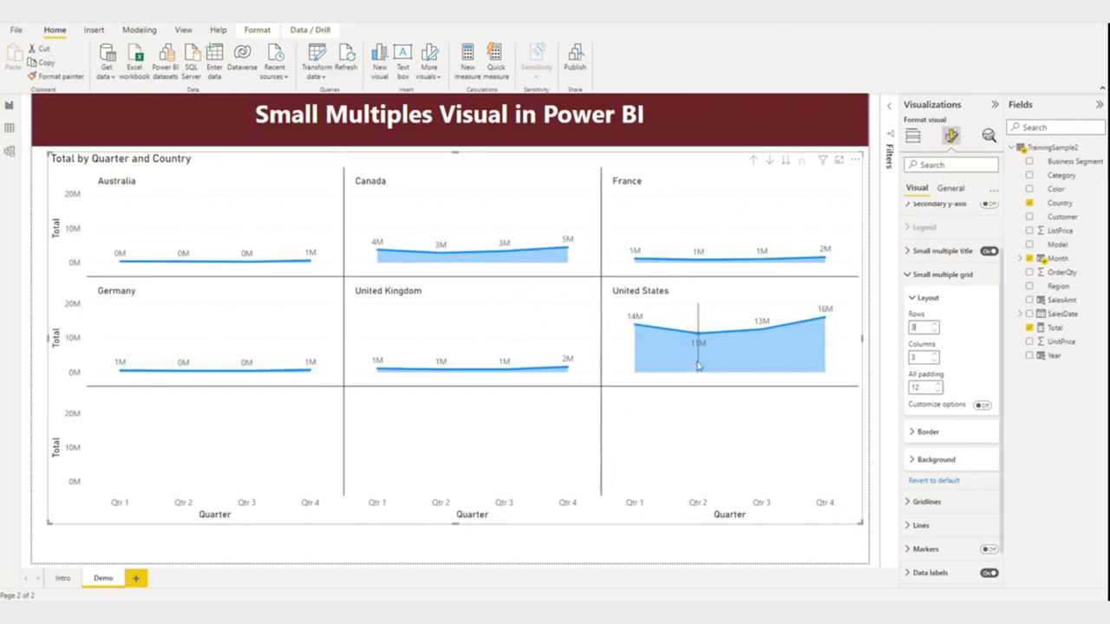
double_click(920, 327)
type("2")
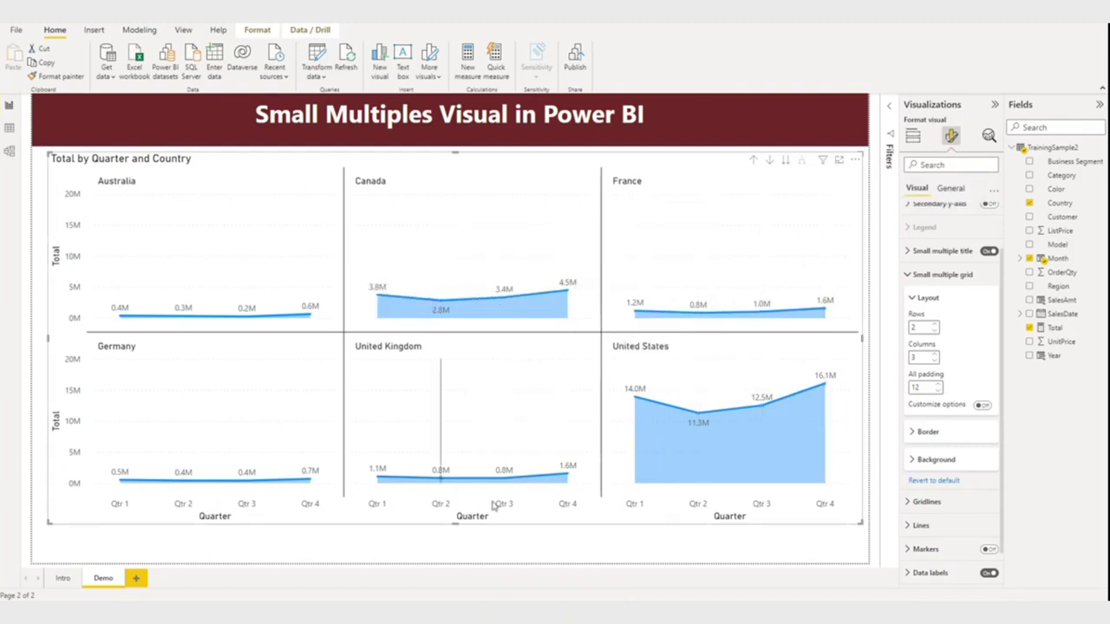
Step: Drill the area small multiples back up from Quarter to Year, spanning 2017–2020
left_click(753, 162)
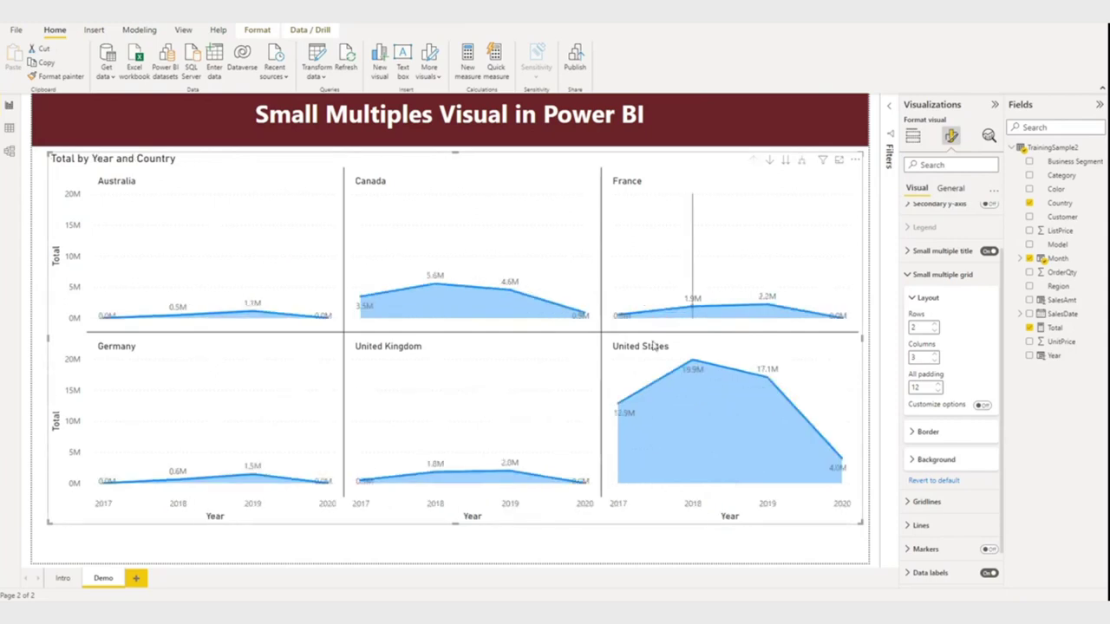